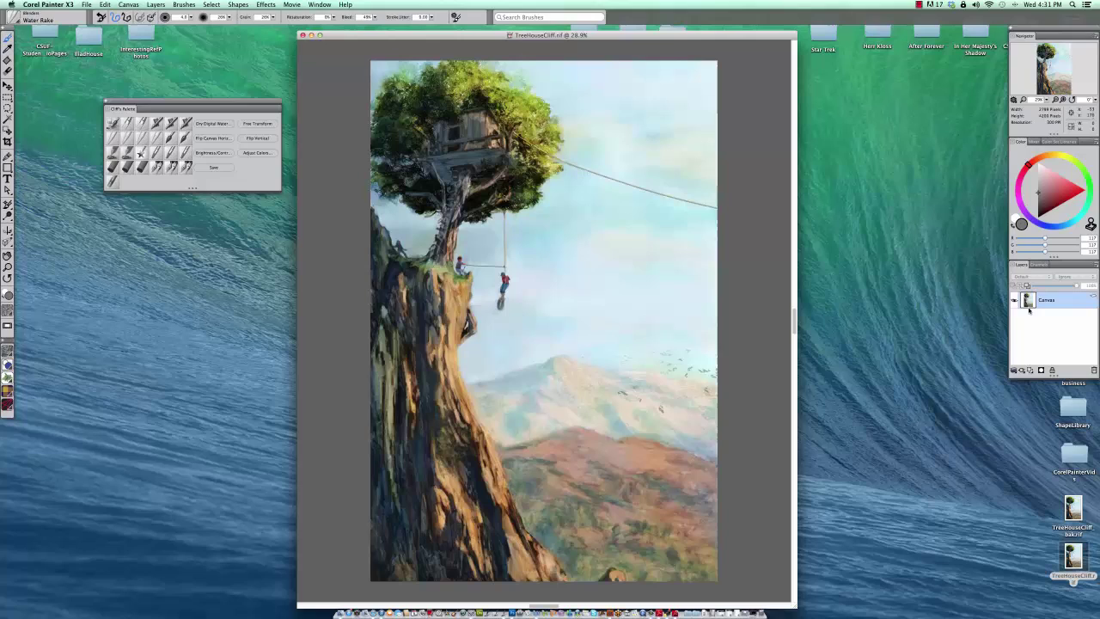
- Duplicate the whole painting onto a new Layer 1 and go to Effects > Tonal Control
{"action": "key", "text": "super+a"}
{"action": "key", "text": "super+c"}
{"action": "key", "text": "super+v"}
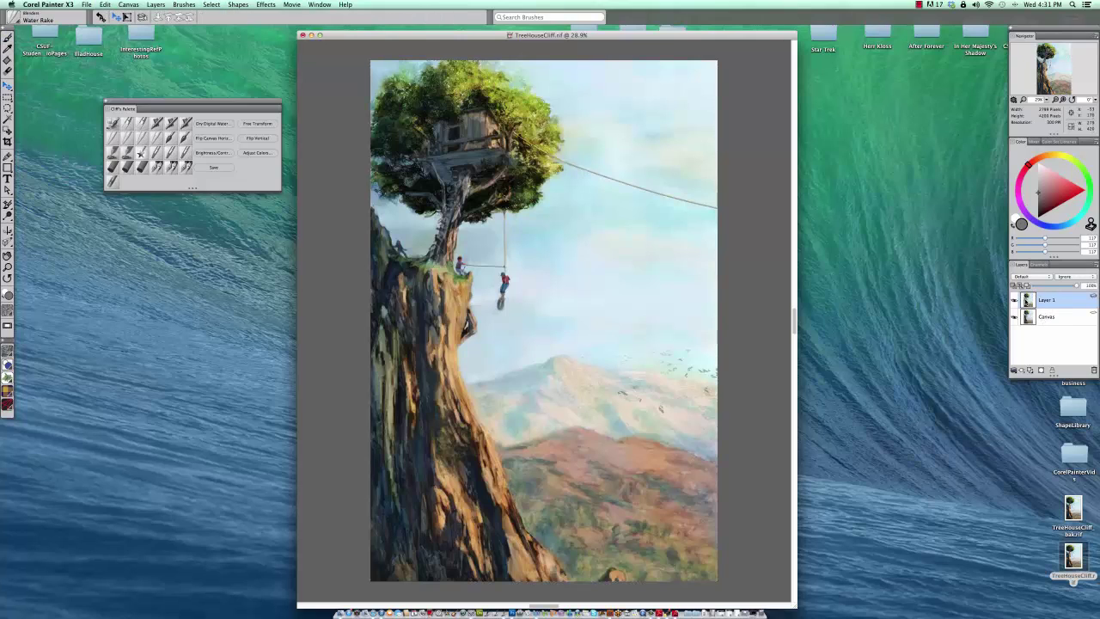
{"action": "left_click", "coordinate": [266, 5]}
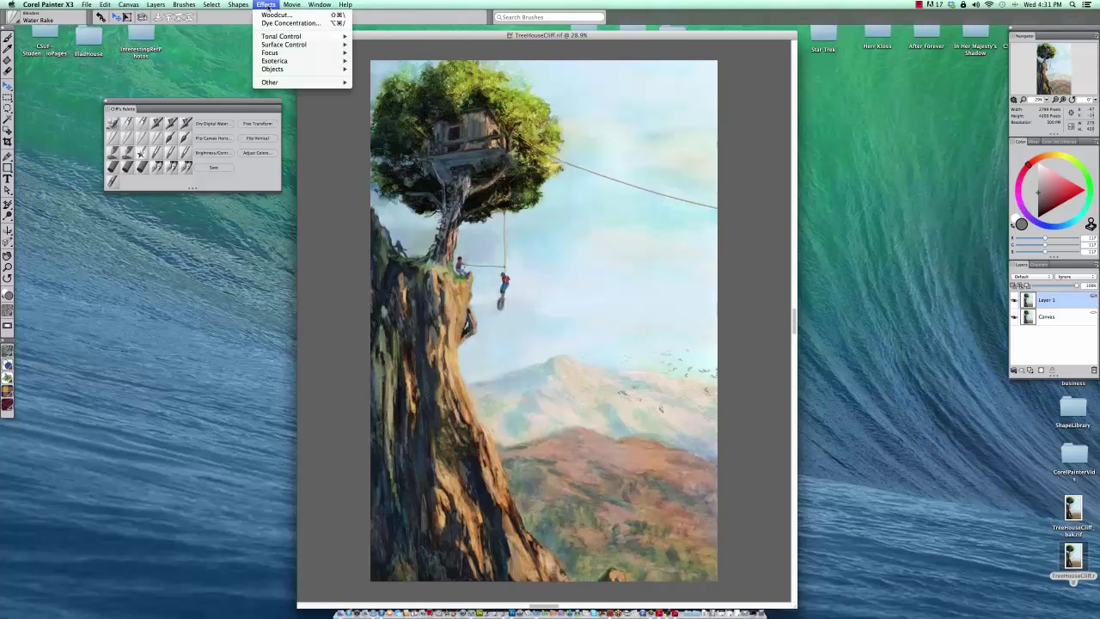
{"action": "mouse_move", "coordinate": [279, 38]}
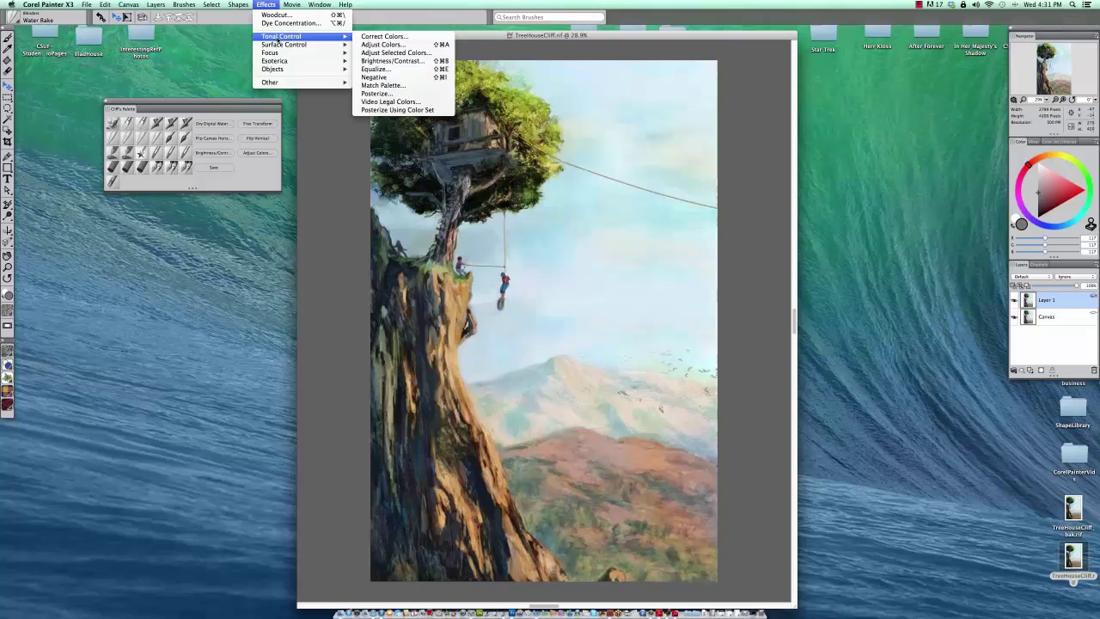
- In Adjust Colors, set Layer 1's Saturation to about -28% and apply it
{"action": "left_click", "coordinate": [383, 45]}
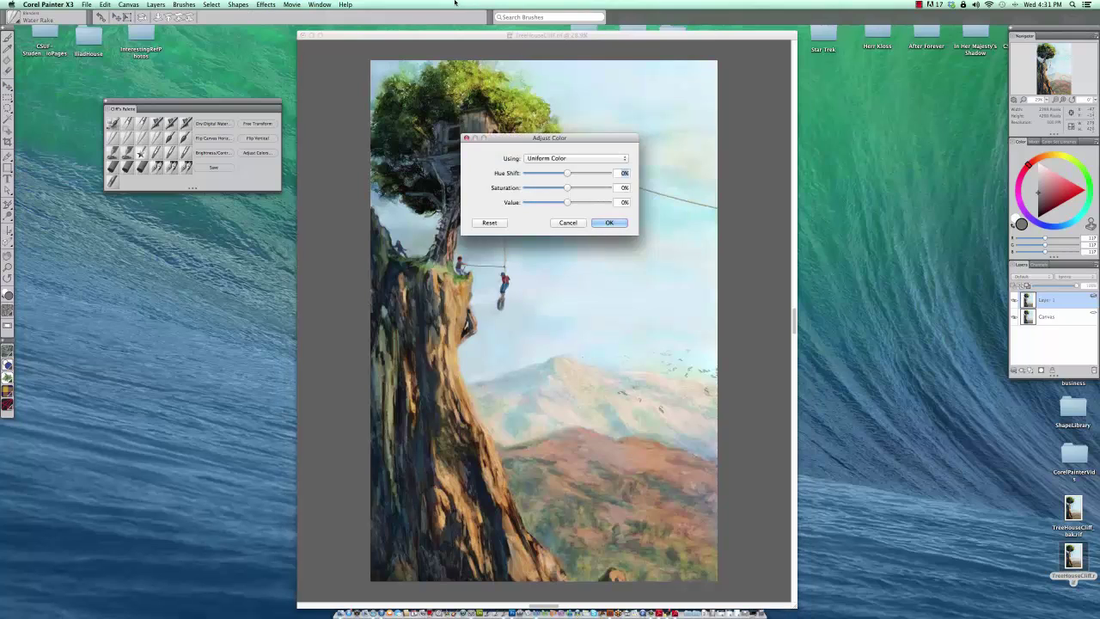
{"action": "mouse_move", "coordinate": [504, 140]}
{"action": "left_mouse_down"}
{"action": "mouse_move", "coordinate": [544, 152]}
{"action": "mouse_move", "coordinate": [805, 169]}
{"action": "left_mouse_up"}
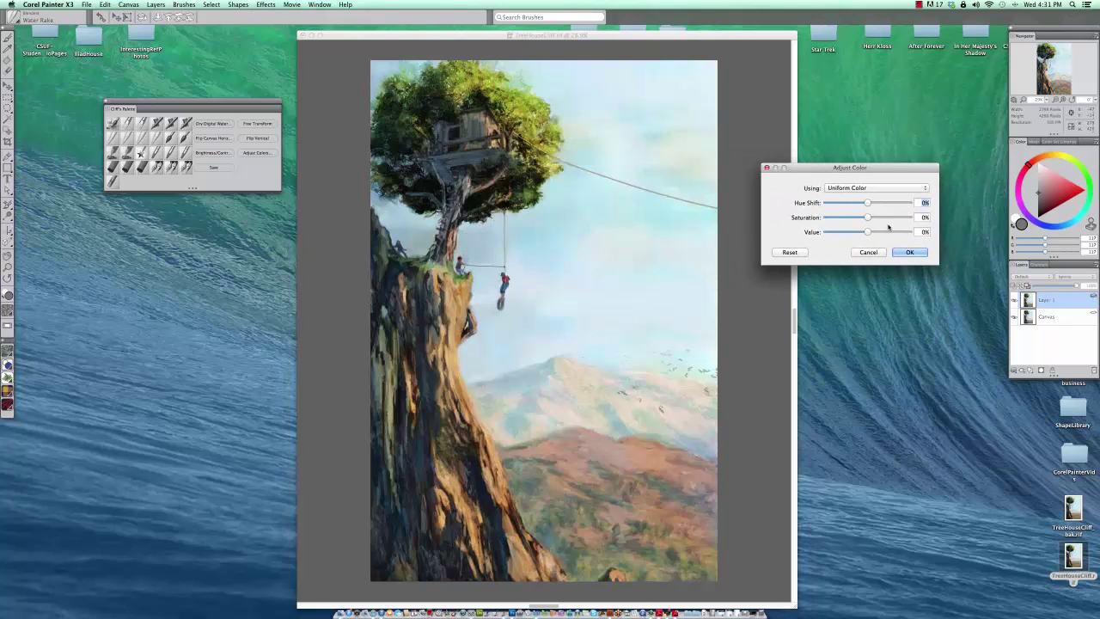
{"action": "left_click_drag", "start_coordinate": [867, 218], "coordinate": [857, 219]}
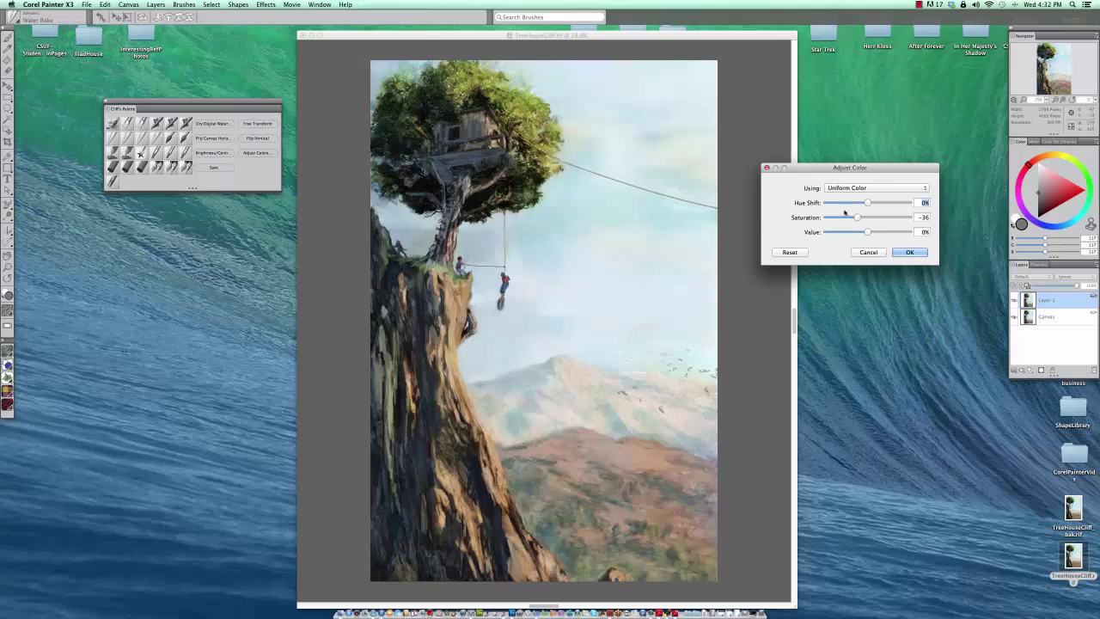
{"action": "left_click_drag", "start_coordinate": [856, 219], "coordinate": [862, 218]}
{"action": "left_click", "coordinate": [908, 251]}
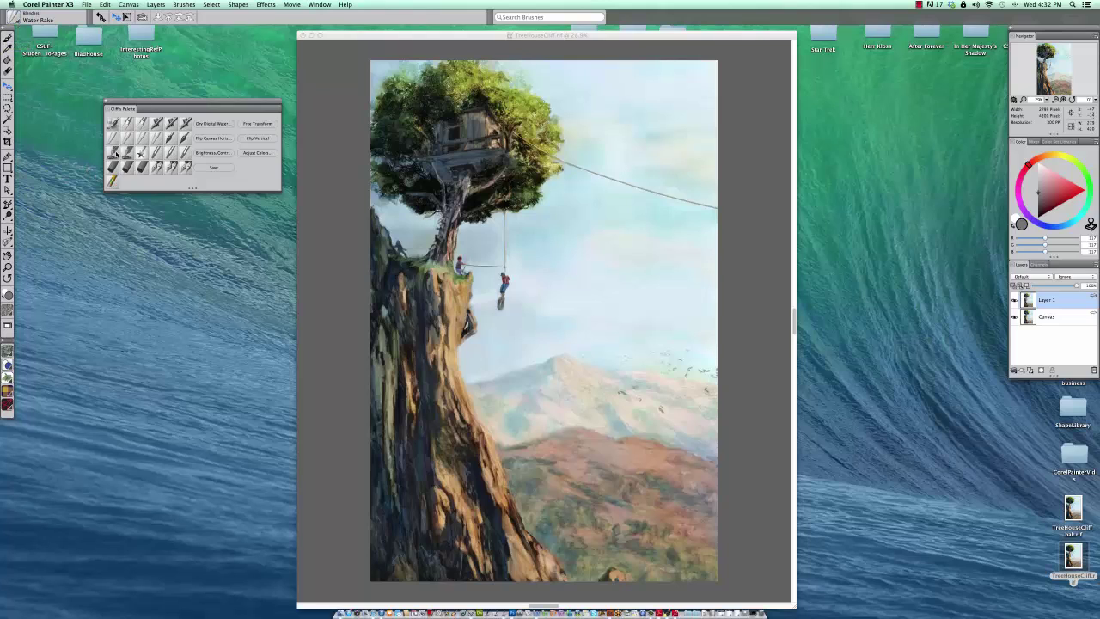
- With an enlarged Erase All Soft eraser, erase Layer 1 over the treehouse, platform and right foliage
{"action": "left_click", "coordinate": [111, 180]}
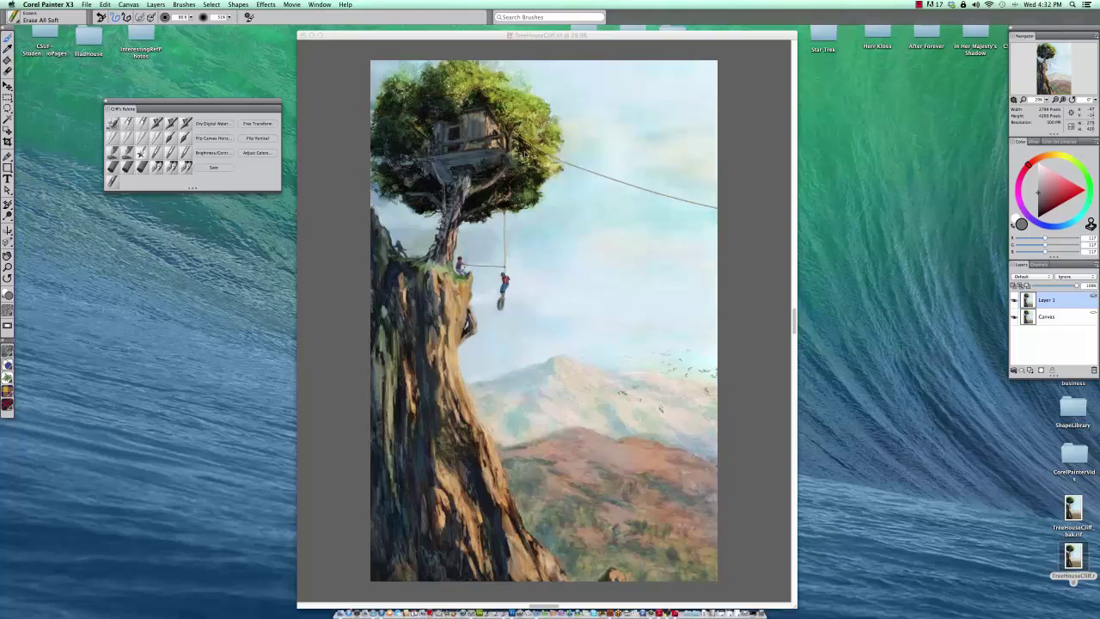
{"action": "left_click", "coordinate": [524, 155]}
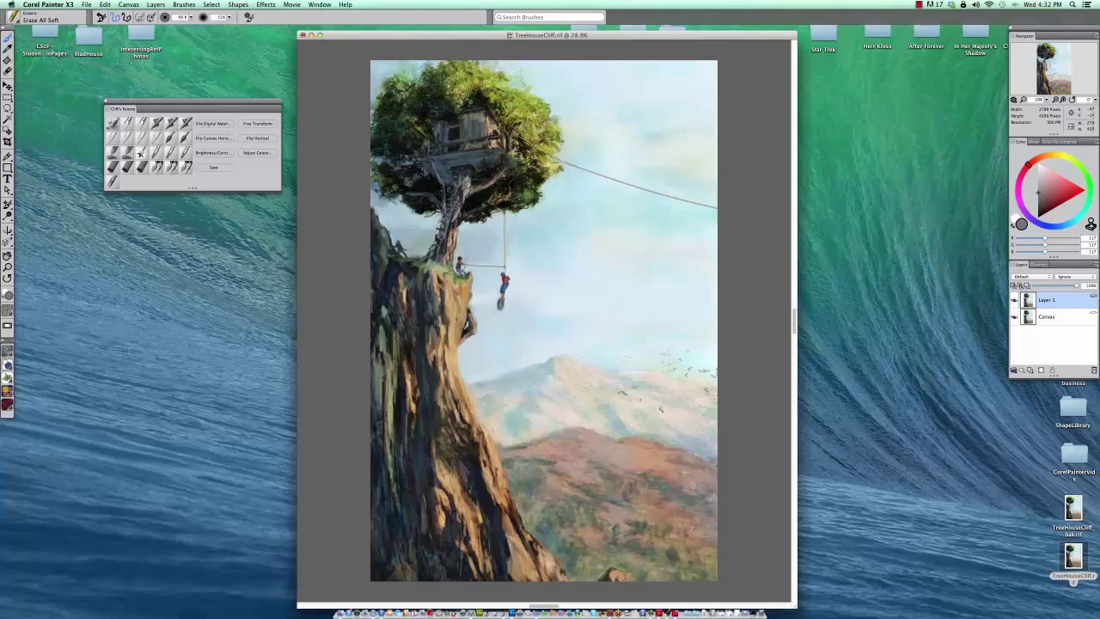
{"action": "left_click_drag", "start_coordinate": [497, 134], "coordinate": [517, 137]}
{"action": "mouse_move", "coordinate": [529, 133]}
{"action": "left_mouse_down"}
{"action": "mouse_move", "coordinate": [484, 97]}
{"action": "mouse_move", "coordinate": [543, 153]}
{"action": "mouse_move", "coordinate": [520, 152]}
{"action": "mouse_move", "coordinate": [467, 201]}
{"action": "mouse_move", "coordinate": [481, 158]}
{"action": "left_mouse_up"}
{"action": "mouse_move", "coordinate": [494, 135]}
{"action": "left_mouse_down"}
{"action": "mouse_move", "coordinate": [480, 199]}
{"action": "mouse_move", "coordinate": [481, 168]}
{"action": "mouse_move", "coordinate": [453, 140]}
{"action": "mouse_move", "coordinate": [467, 146]}
{"action": "mouse_move", "coordinate": [476, 101]}
{"action": "mouse_move", "coordinate": [464, 145]}
{"action": "mouse_move", "coordinate": [454, 144]}
{"action": "mouse_move", "coordinate": [464, 151]}
{"action": "mouse_move", "coordinate": [442, 142]}
{"action": "mouse_move", "coordinate": [449, 135]}
{"action": "mouse_move", "coordinate": [457, 149]}
{"action": "left_mouse_up"}
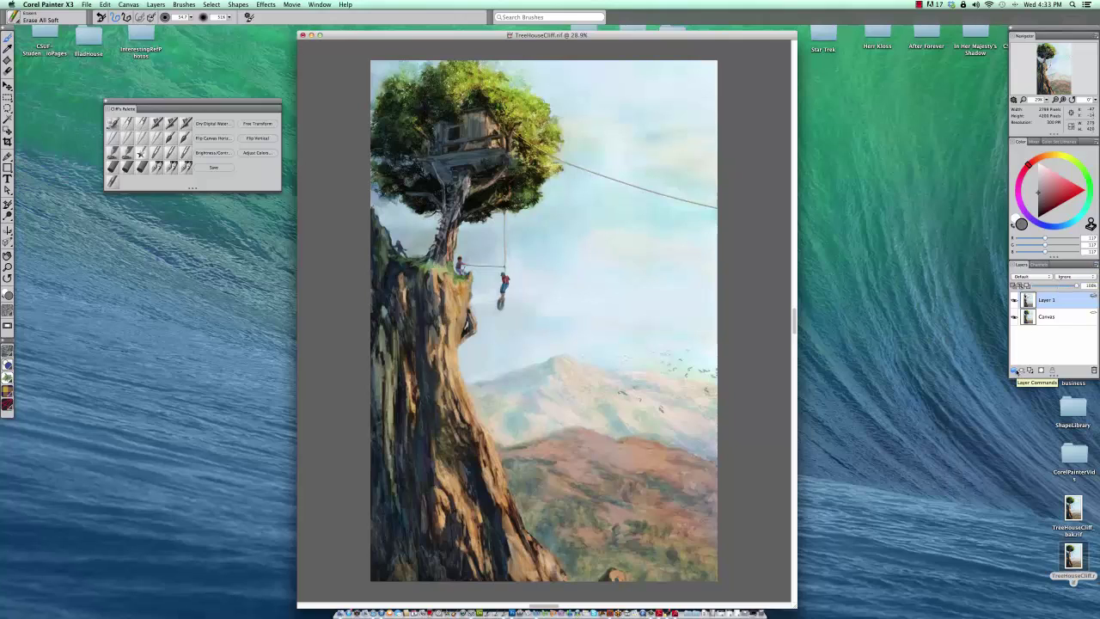
- Drop the muted layer into the canvas and paste a fresh copy of the painting as Layer 1
{"action": "left_click", "coordinate": [1014, 371]}
{"action": "left_click", "coordinate": [1029, 405]}
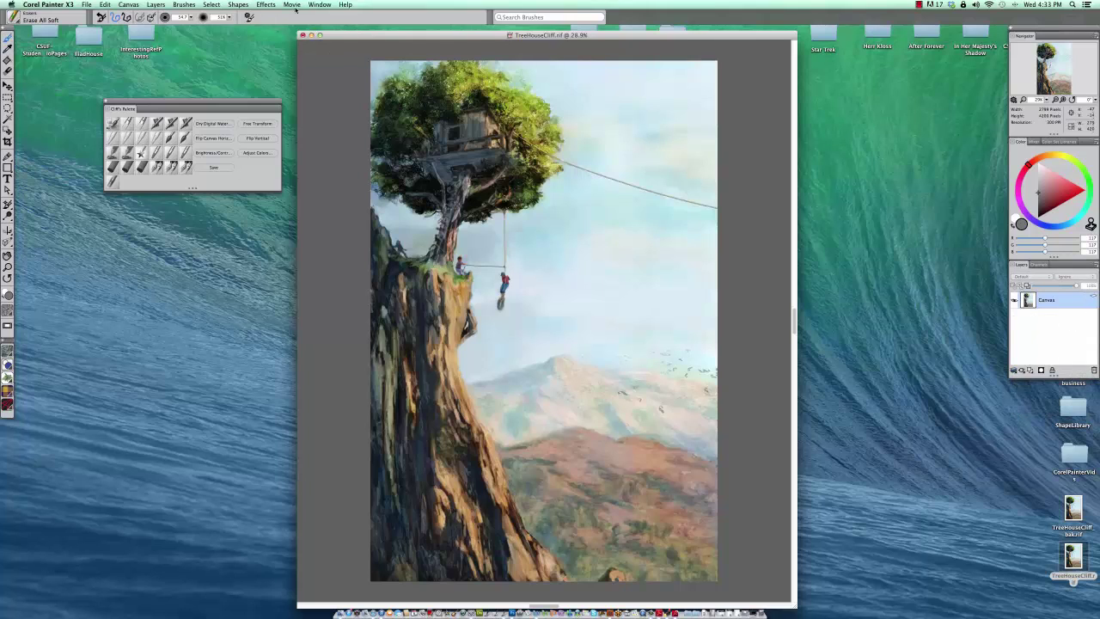
{"action": "key", "text": "super+a"}
{"action": "key", "text": "super+c"}
{"action": "key", "text": "super+v"}
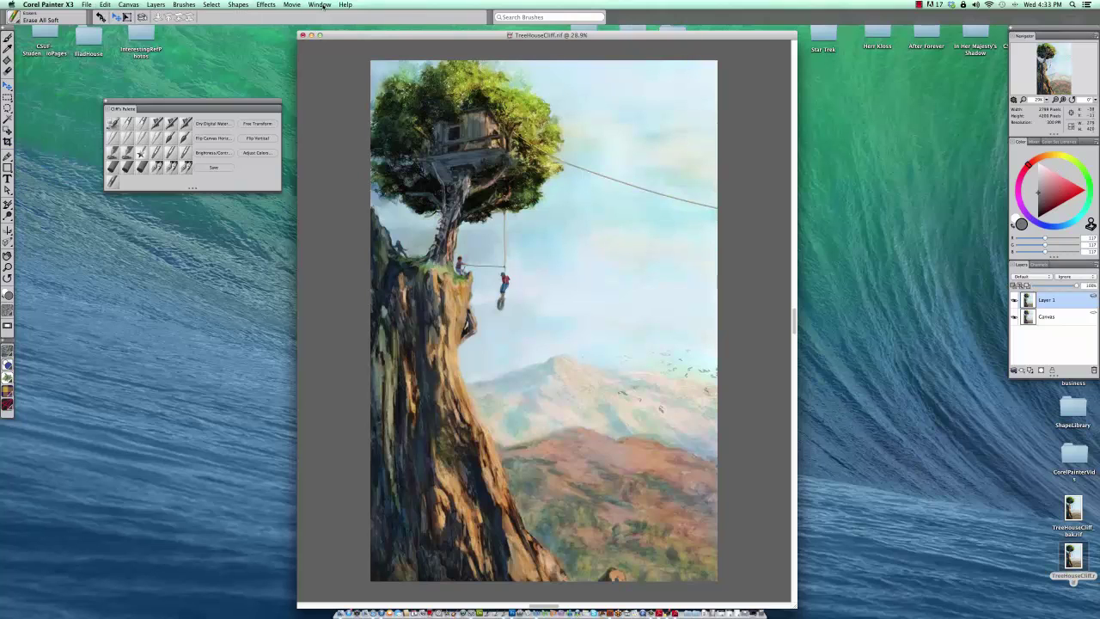
- Go to the Tonal Control adjustments under Effects
{"action": "left_click", "coordinate": [319, 5]}
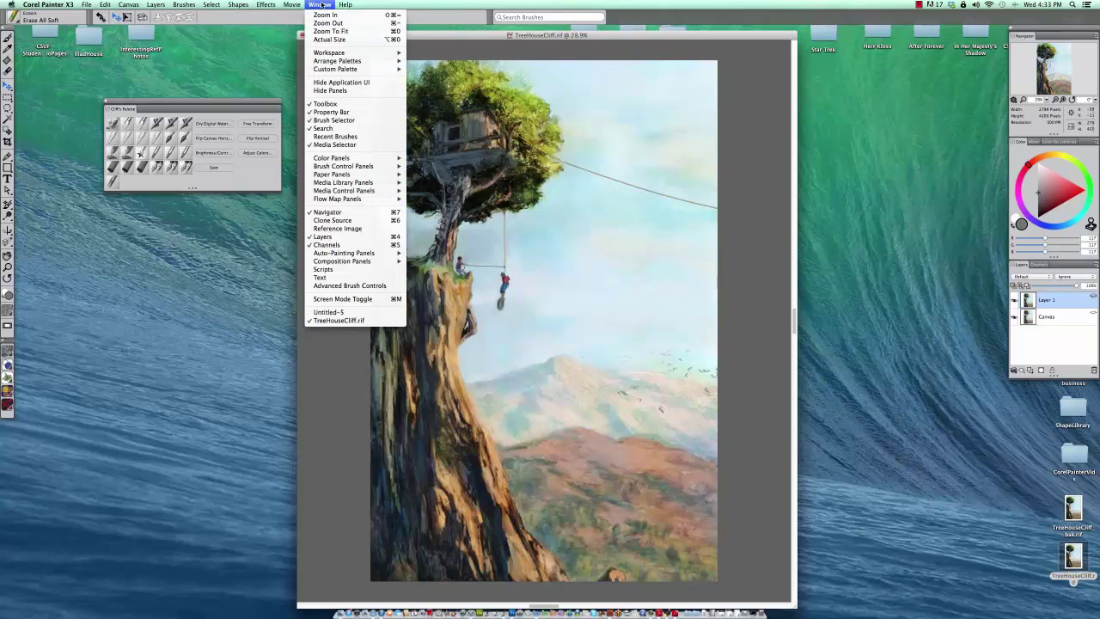
{"action": "mouse_move", "coordinate": [266, 6]}
{"action": "mouse_move", "coordinate": [291, 37]}
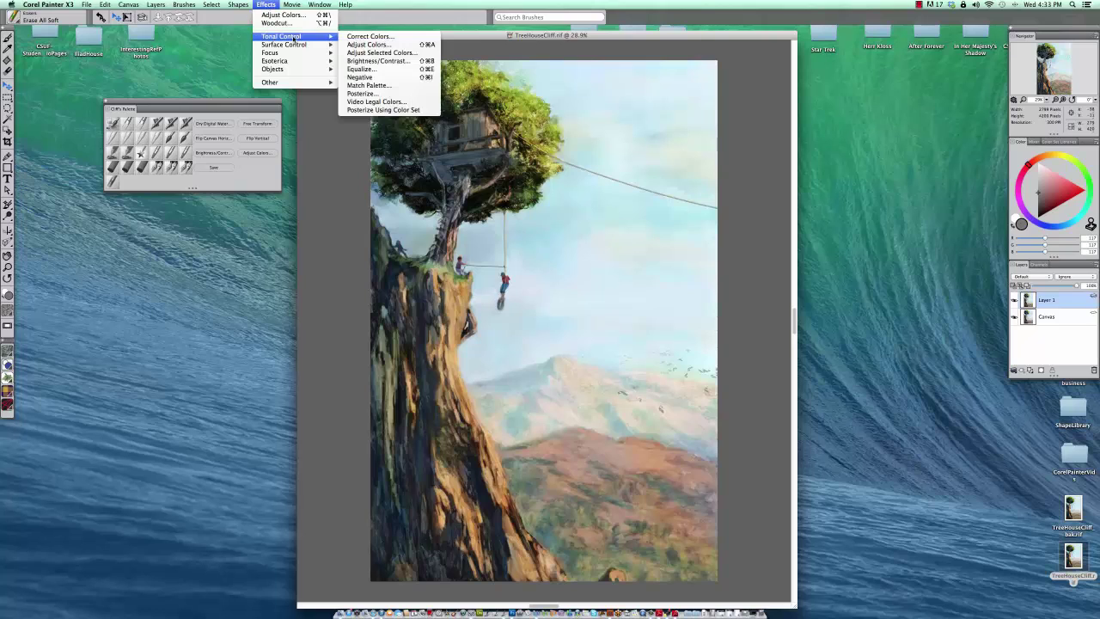
- Raise the contrast of Layer 1 with Brightness/Contrast and apply it
{"action": "left_click", "coordinate": [375, 60]}
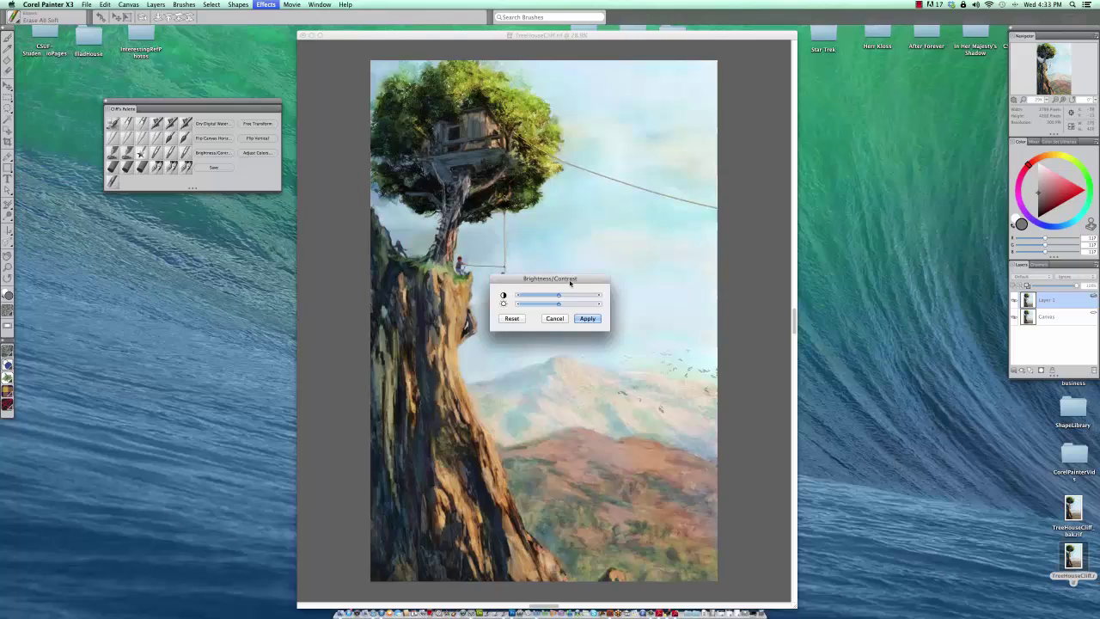
{"action": "left_click_drag", "start_coordinate": [603, 276], "coordinate": [830, 120]}
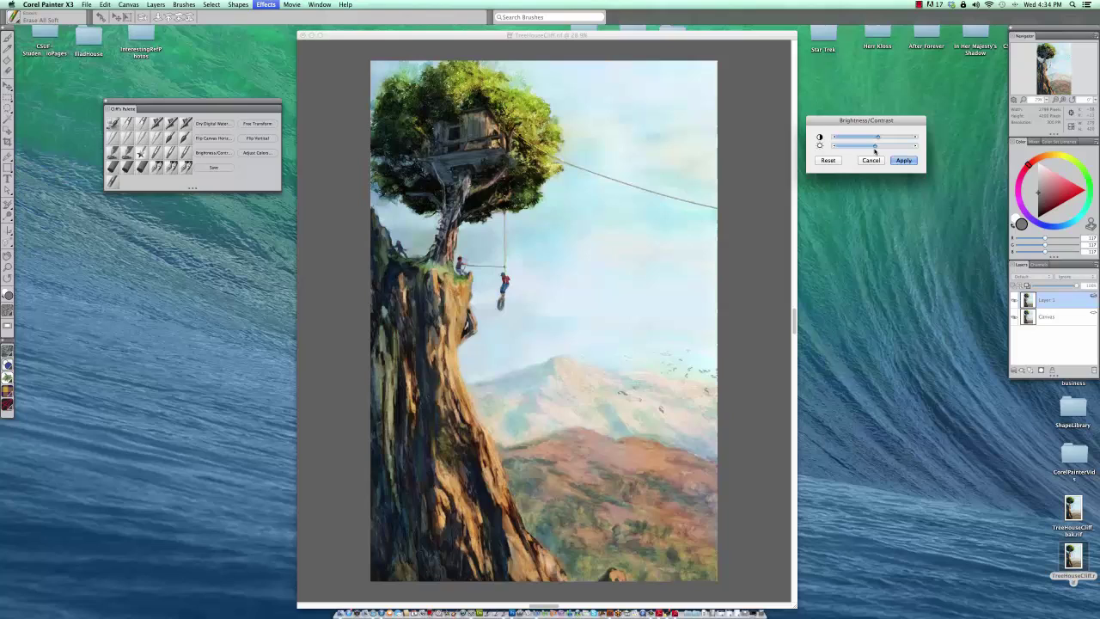
{"action": "left_click_drag", "start_coordinate": [873, 148], "coordinate": [871, 150]}
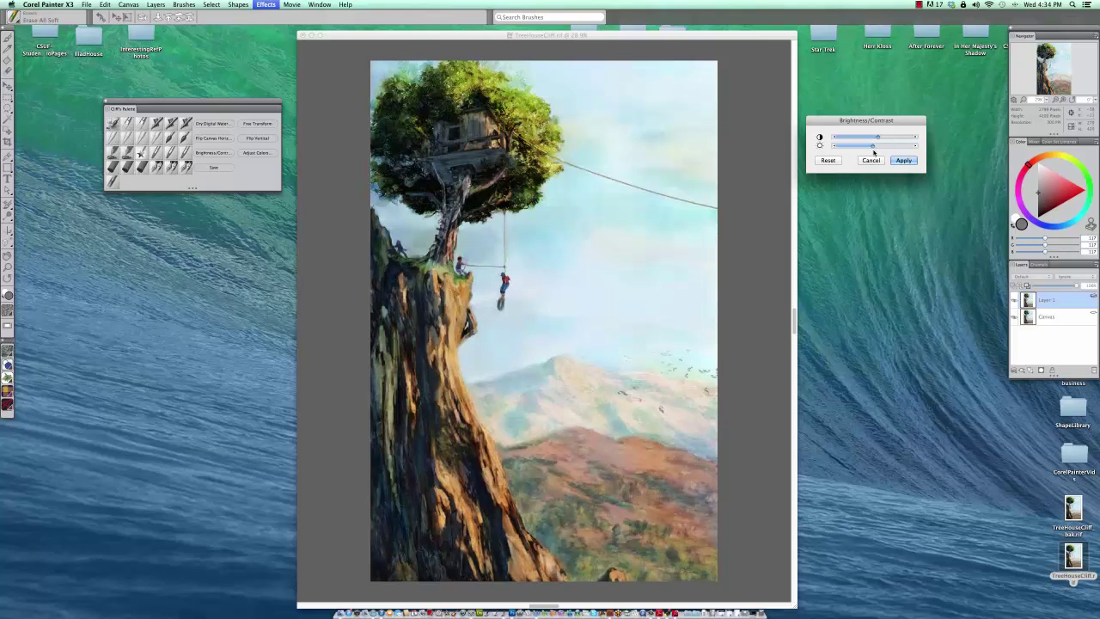
{"action": "left_click_drag", "start_coordinate": [873, 148], "coordinate": [873, 148]}
{"action": "left_click", "coordinate": [902, 161]}
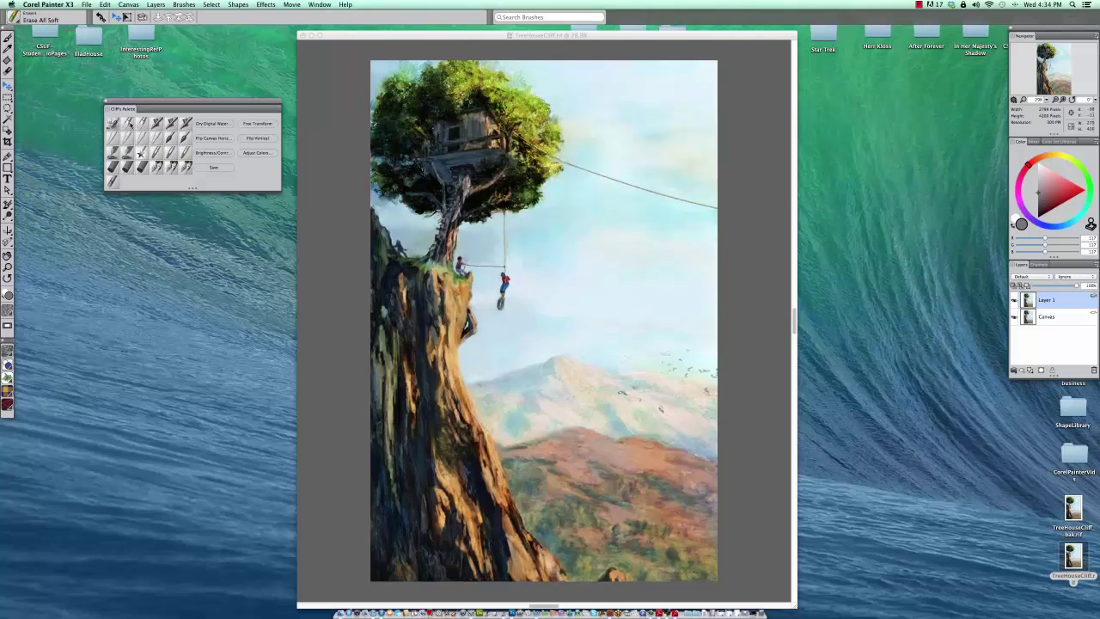
- Select the Erase All Soft eraser and set its size to 127
{"action": "left_click", "coordinate": [112, 181]}
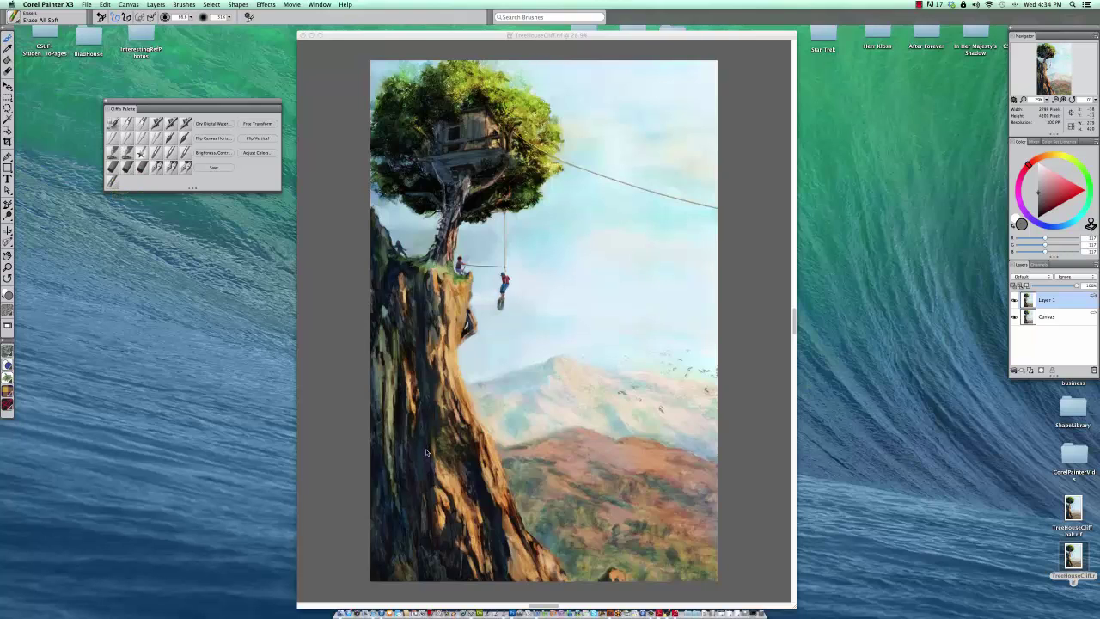
{"action": "left_click_drag", "start_coordinate": [416, 445], "coordinate": [415, 445]}
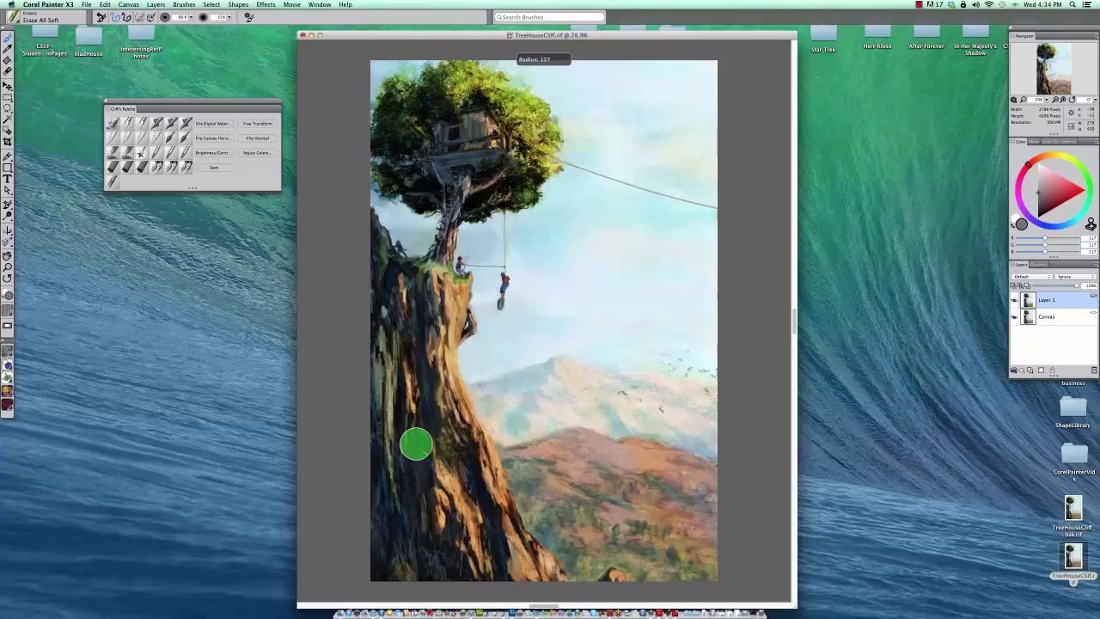
{"action": "left_click_drag", "start_coordinate": [415, 443], "coordinate": [429, 454]}
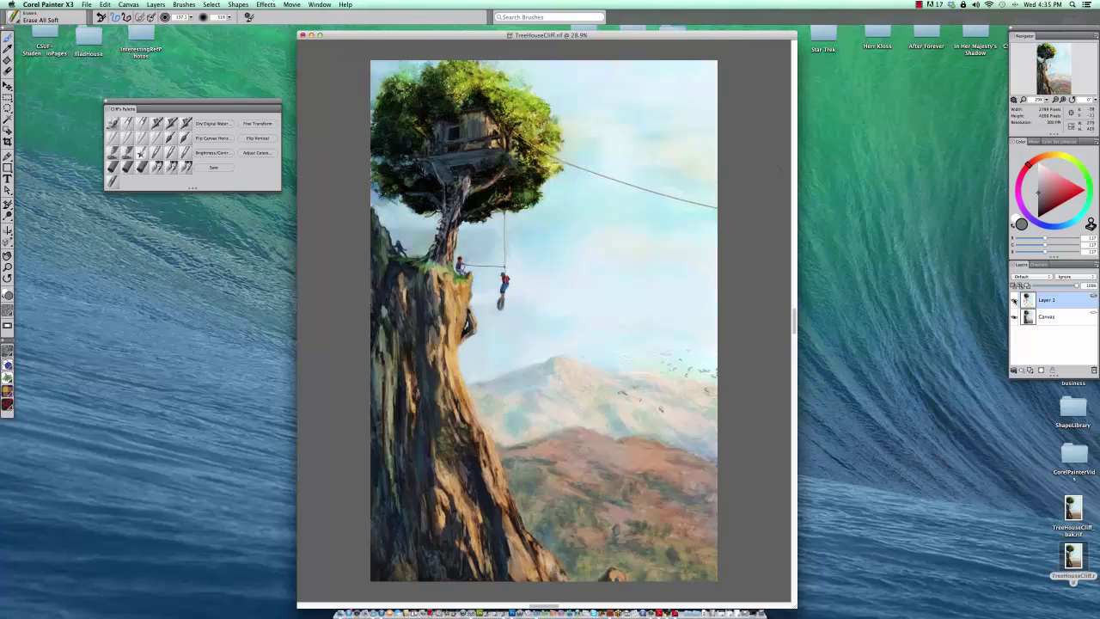
- Compare with Layer 1 hidden and shown, then erase high-contrast foliage near the treetop
{"action": "left_click", "coordinate": [1014, 299]}
{"action": "left_click", "coordinate": [1013, 299]}
{"action": "left_click", "coordinate": [1014, 299]}
{"action": "left_click", "coordinate": [1014, 299]}
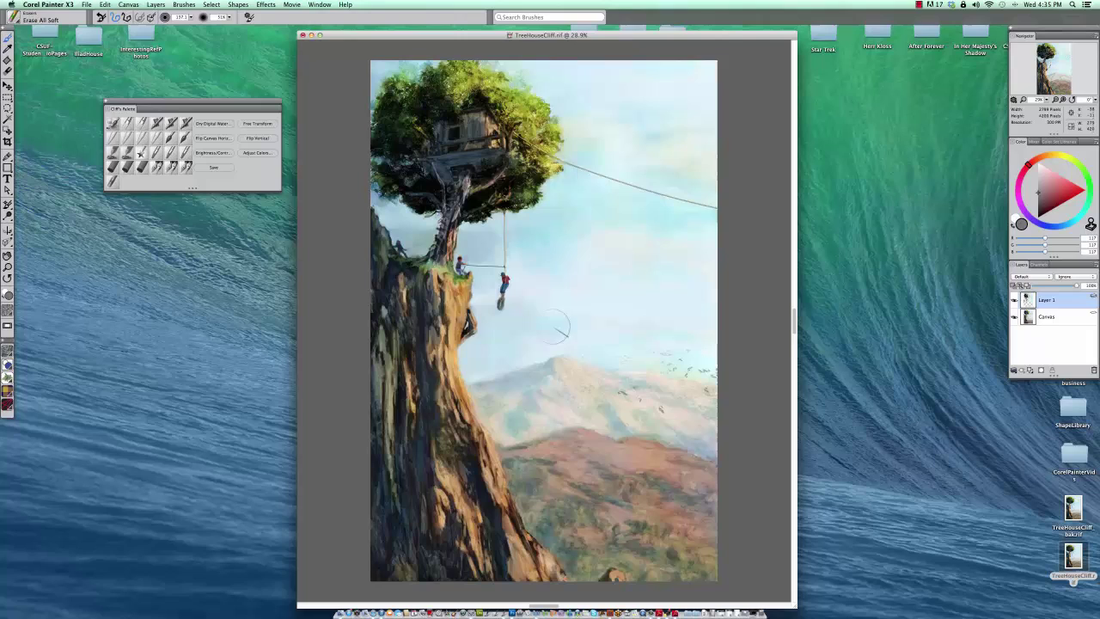
{"action": "mouse_move", "coordinate": [470, 129]}
{"action": "left_mouse_down"}
{"action": "mouse_move", "coordinate": [482, 97]}
{"action": "mouse_move", "coordinate": [533, 81]}
{"action": "left_mouse_up"}
{"action": "left_click", "coordinate": [273, 7]}
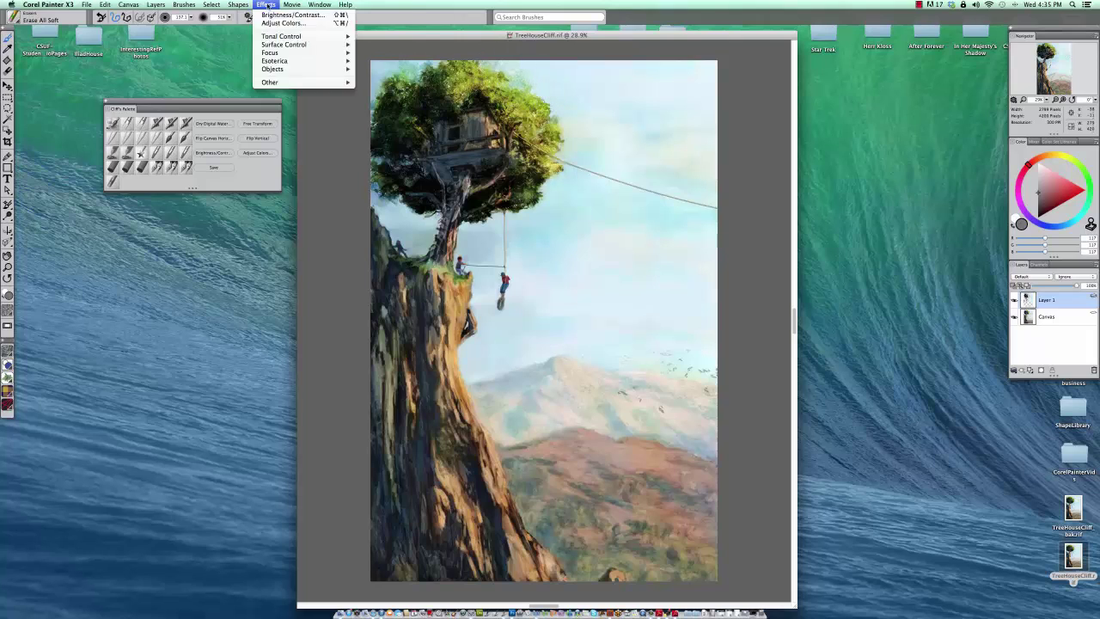
{"action": "mouse_move", "coordinate": [271, 38]}
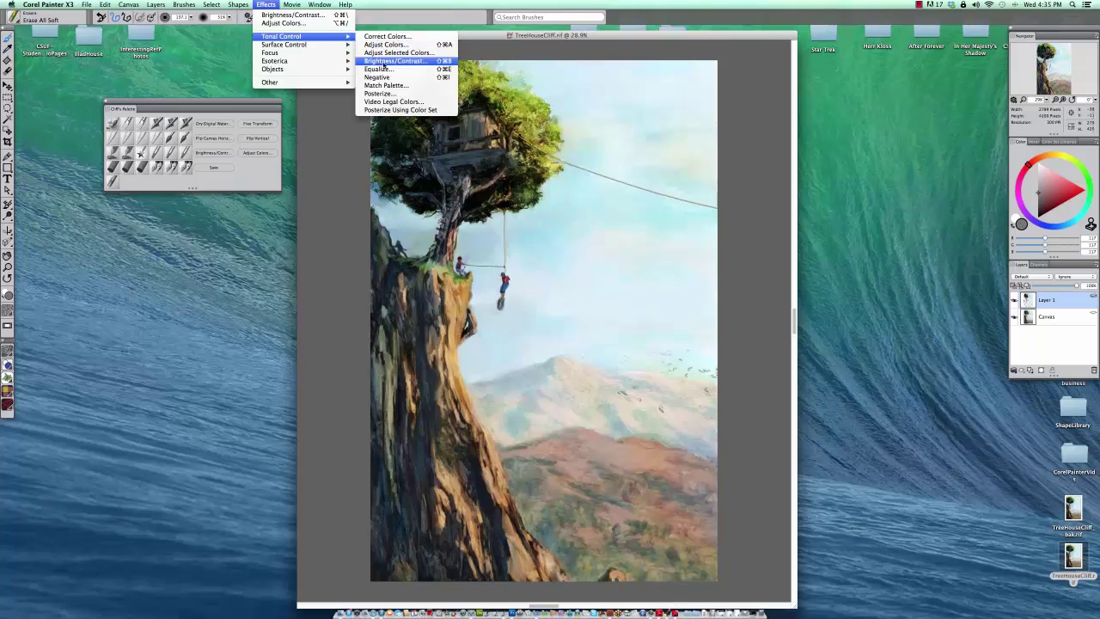
{"action": "left_click", "coordinate": [631, 36]}
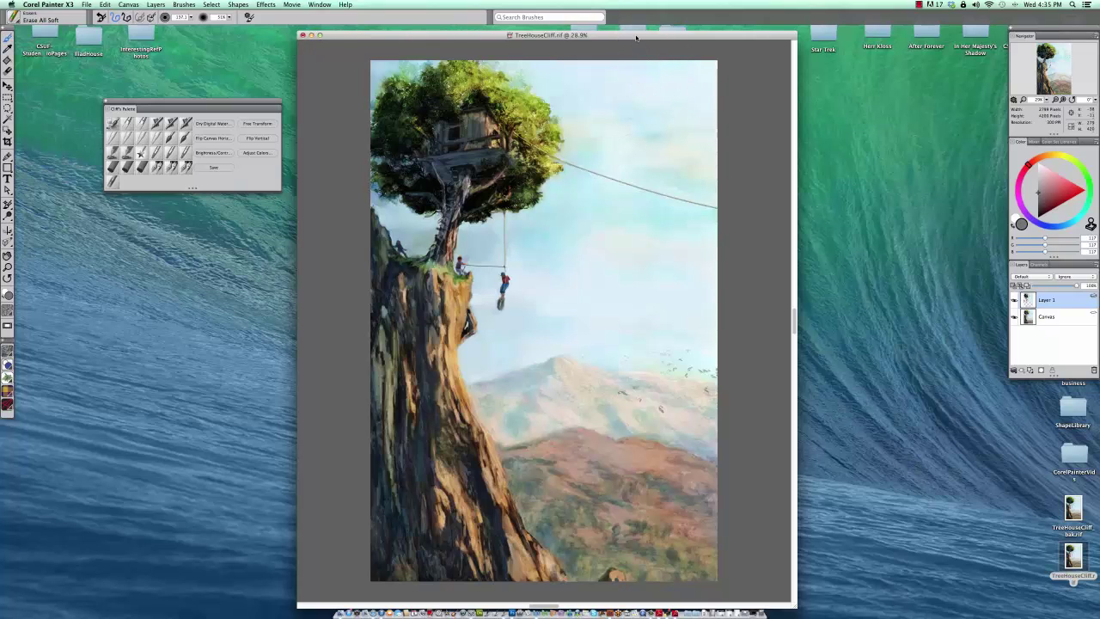
{"action": "left_click_drag", "start_coordinate": [635, 36], "coordinate": [639, 35]}
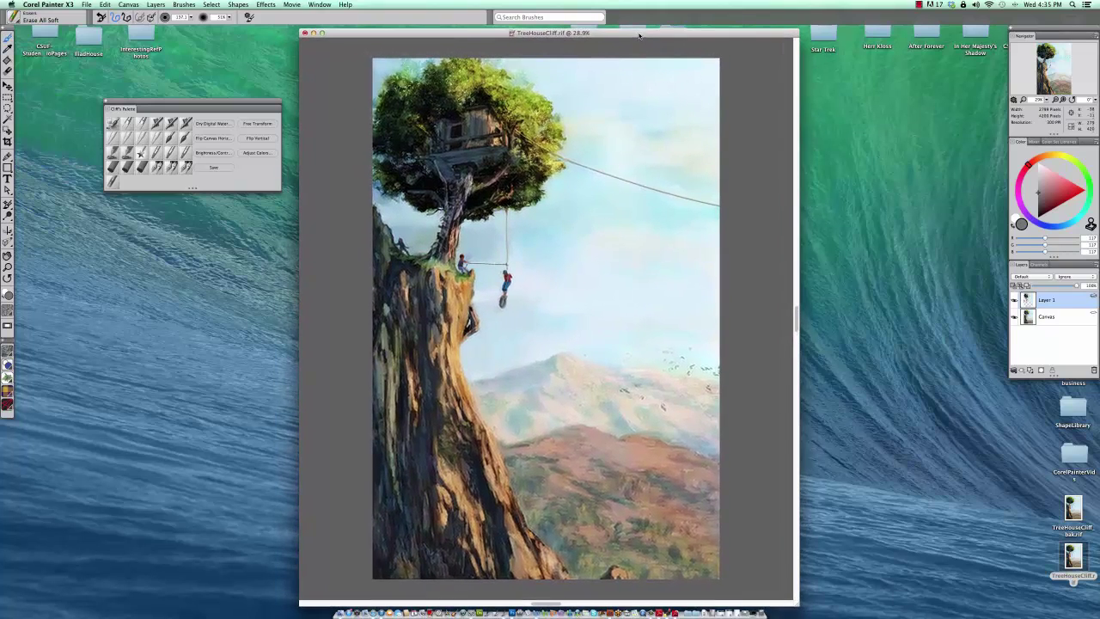